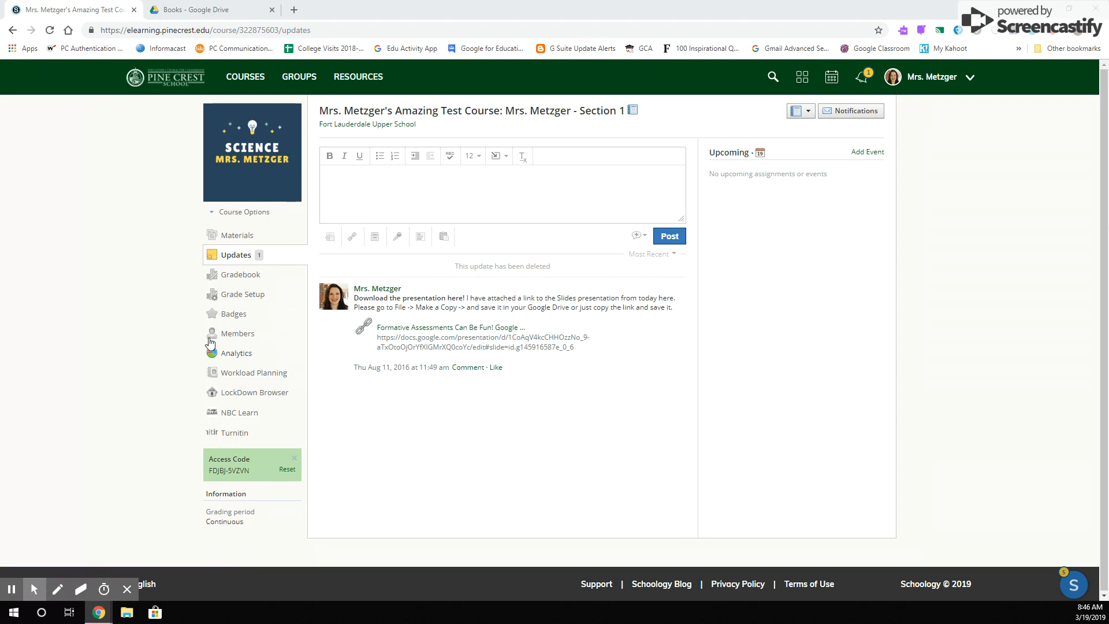
Step: Post a bold course update reading "Check out the pictures here!" with the books and bookworm images from the Desktop attached
click(330, 157)
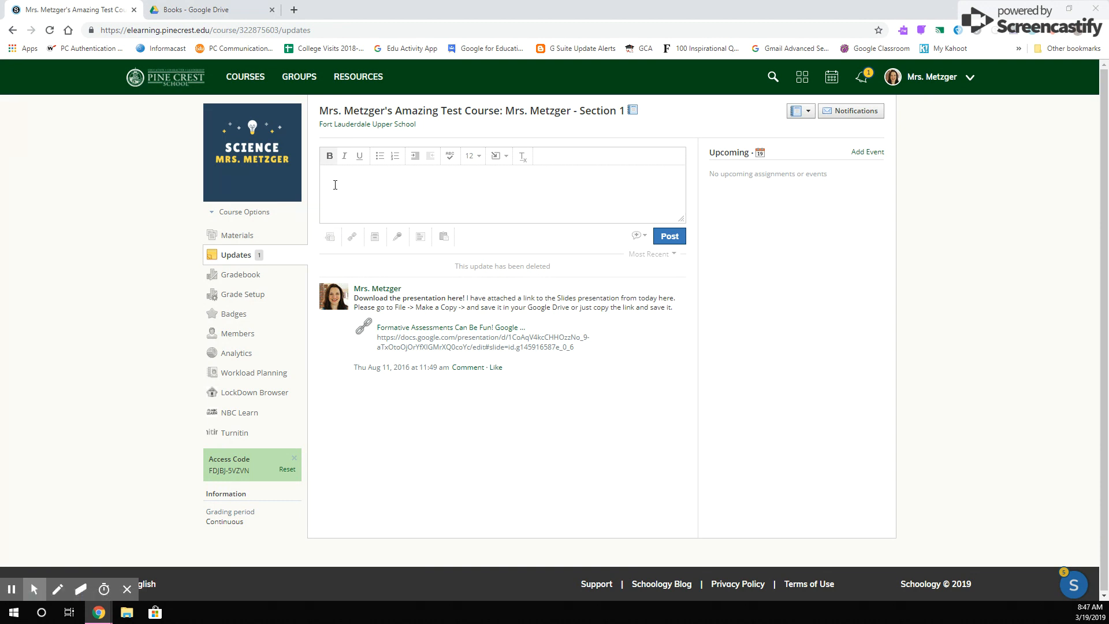
text(Check out the pictures here!)
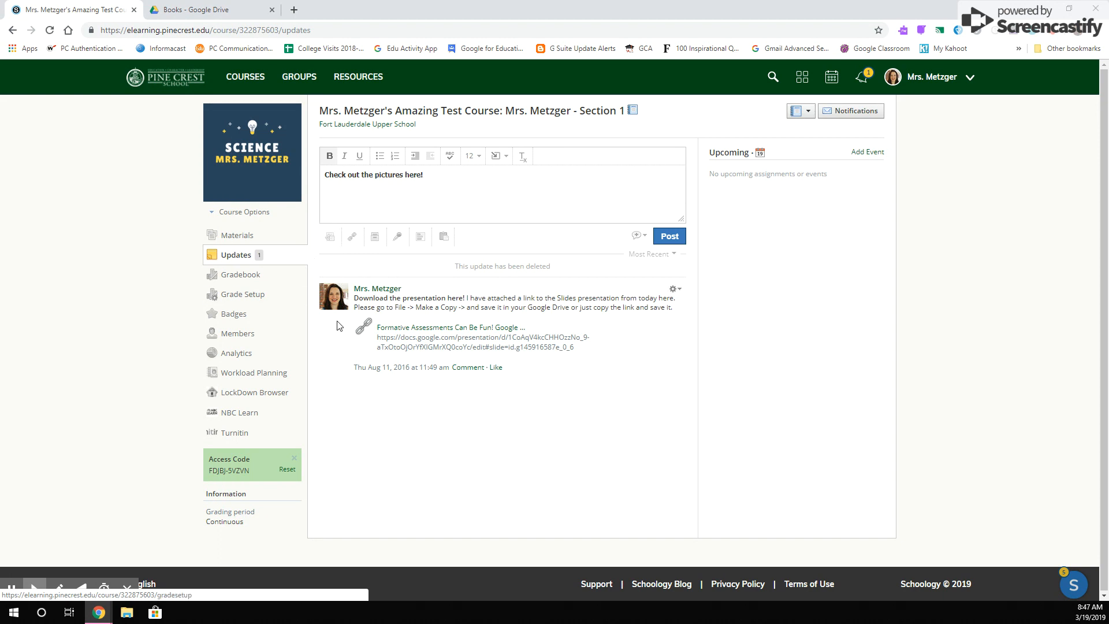
click(333, 238)
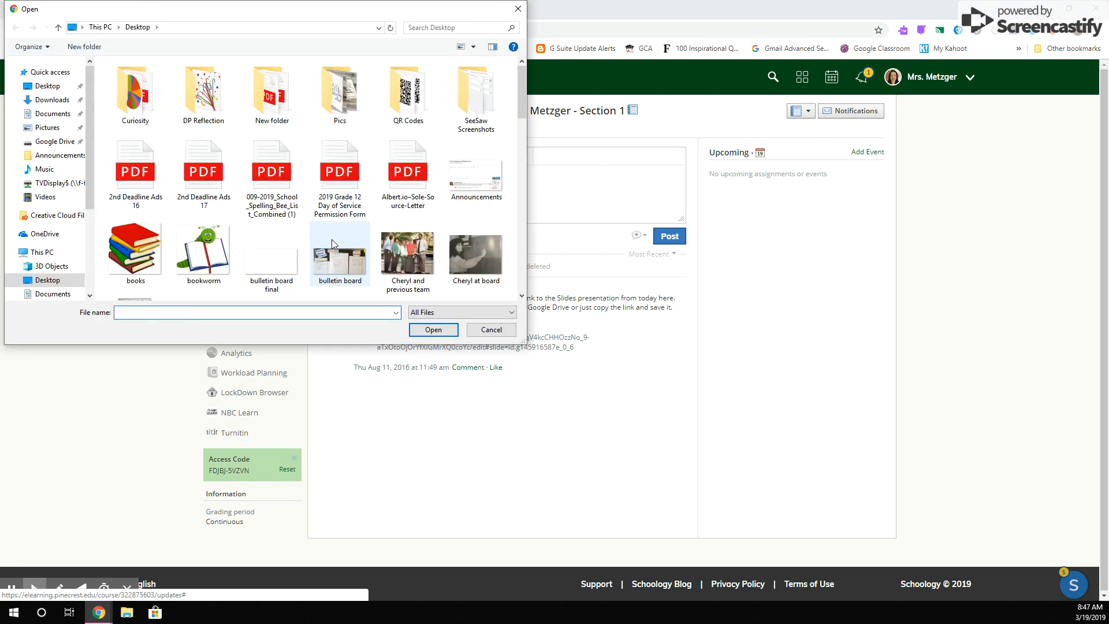
click(122, 260)
ctrl+click(199, 254)
click(448, 335)
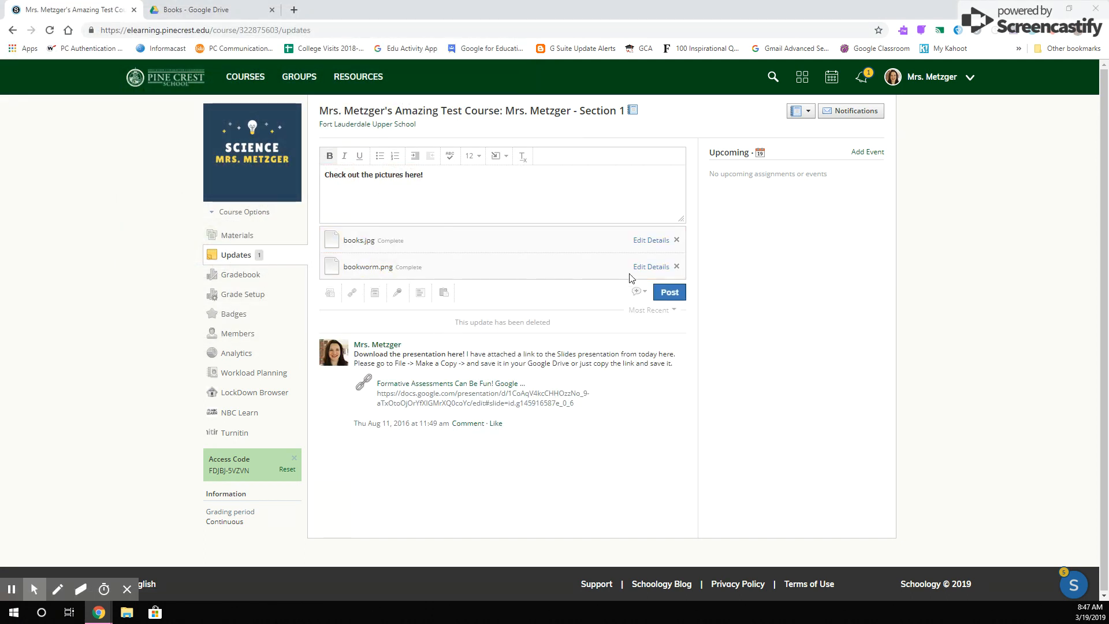
click(669, 293)
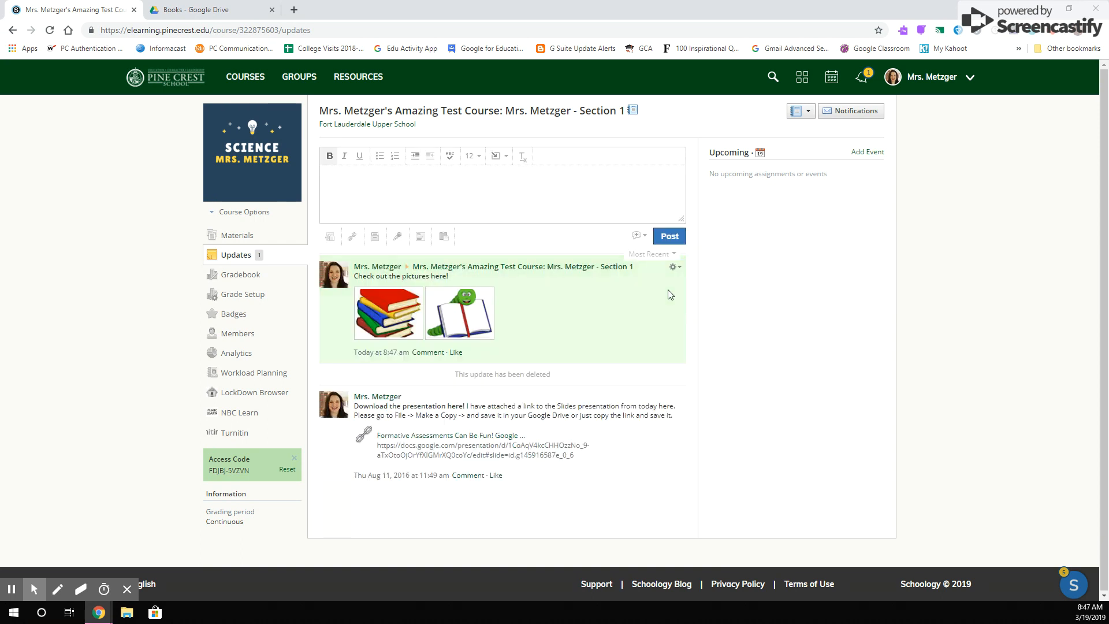
Step: View the books picture from the posted update at full size, then close the image preview
click(400, 316)
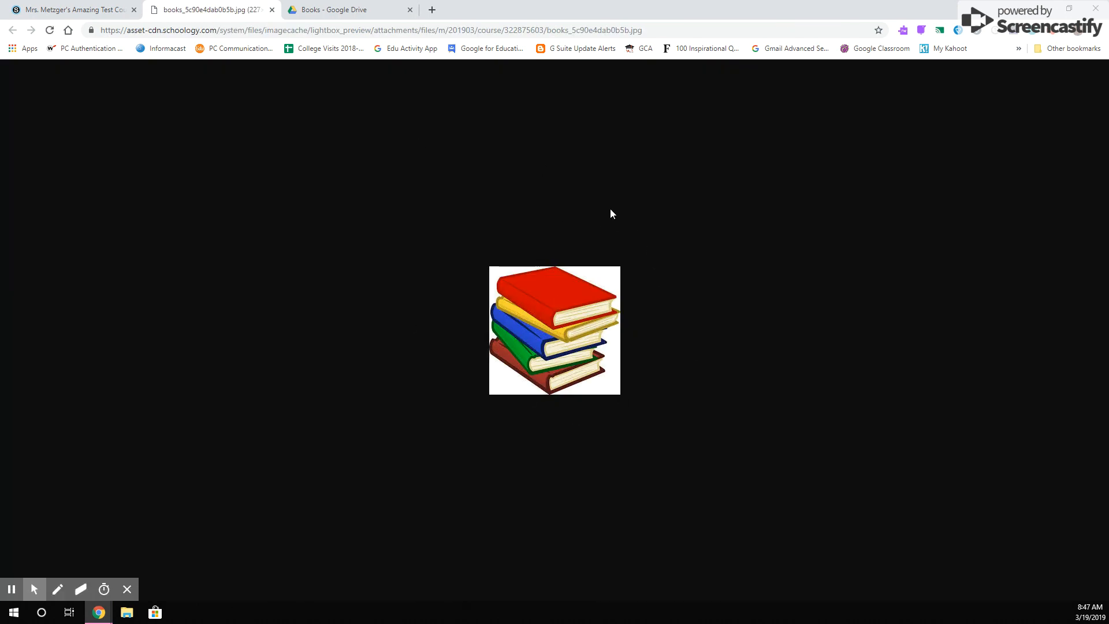
click(271, 11)
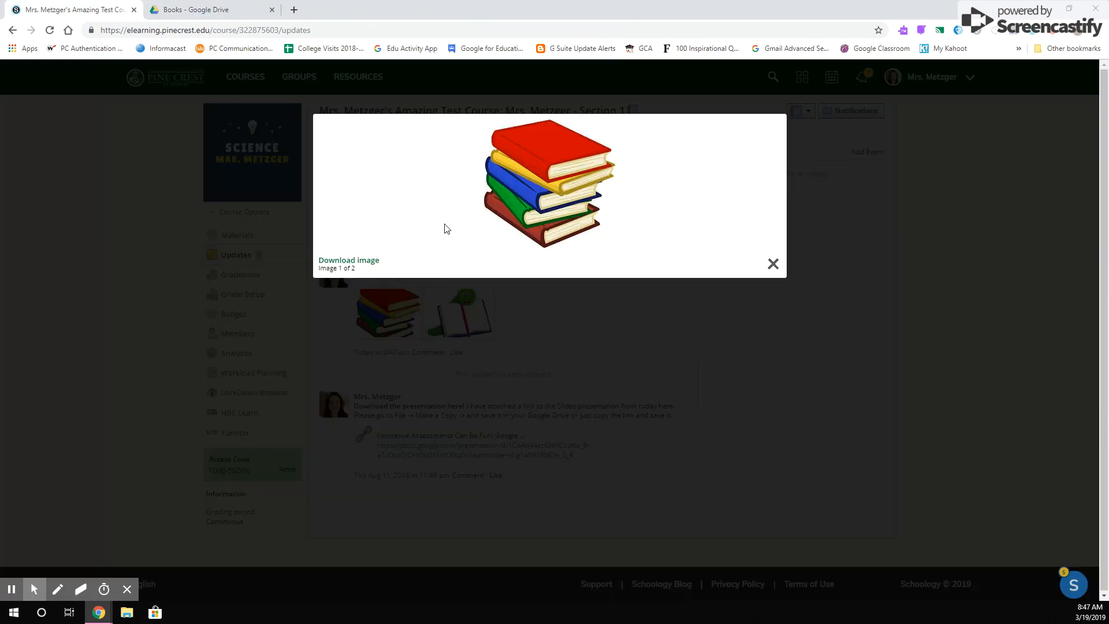
click(774, 264)
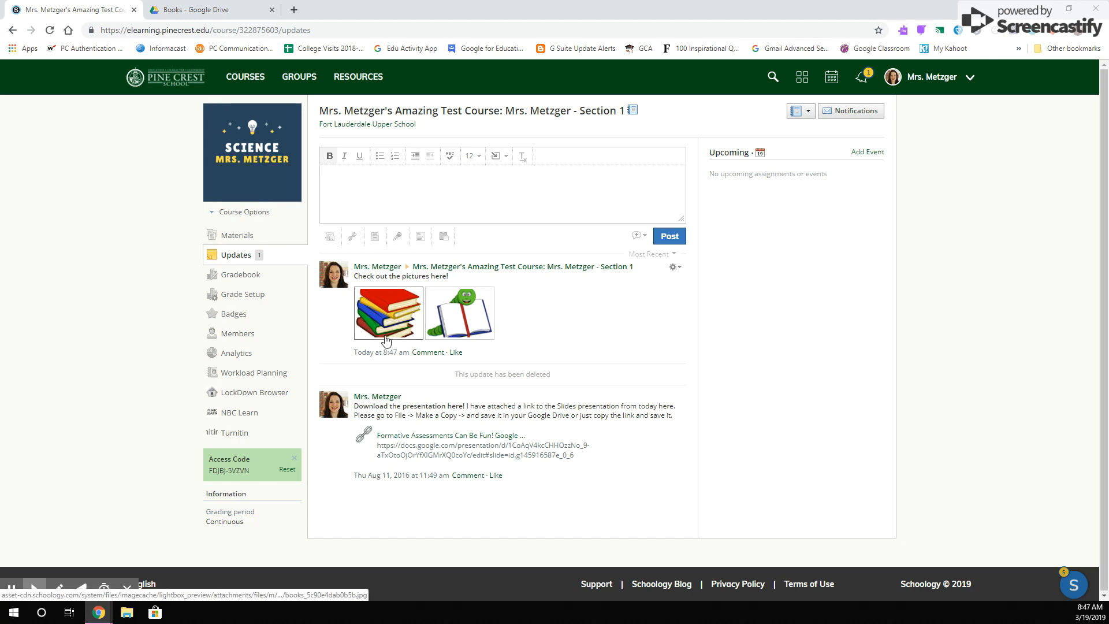
Step: Create a media album titled "Books!" in the course materials, with the option for students to add media turned off
click(229, 235)
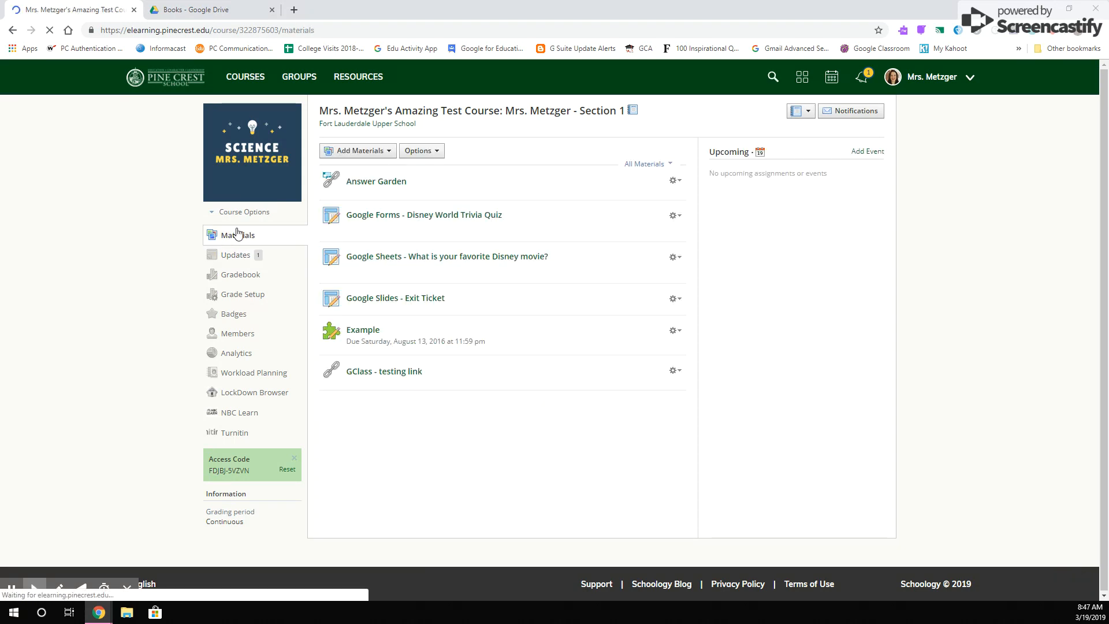
click(388, 154)
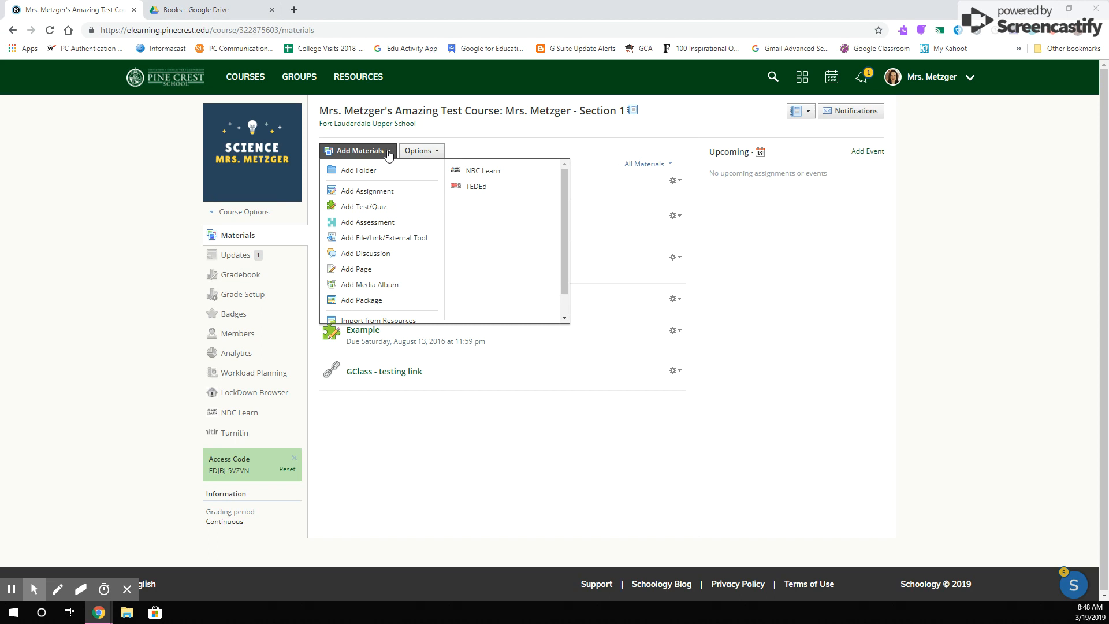
click(365, 283)
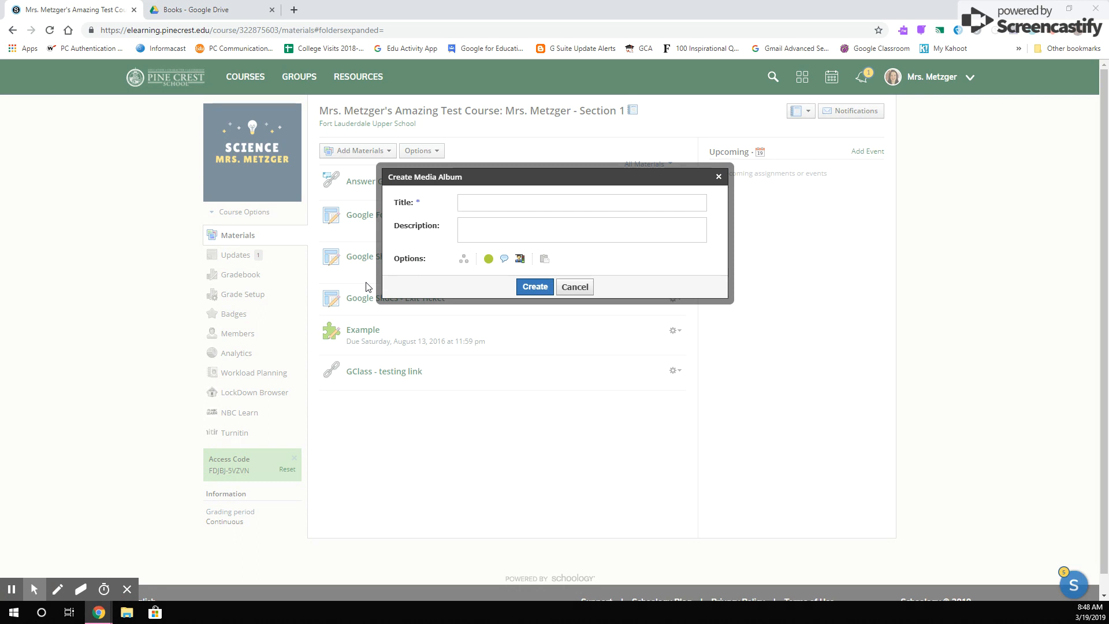
text(Books!-)
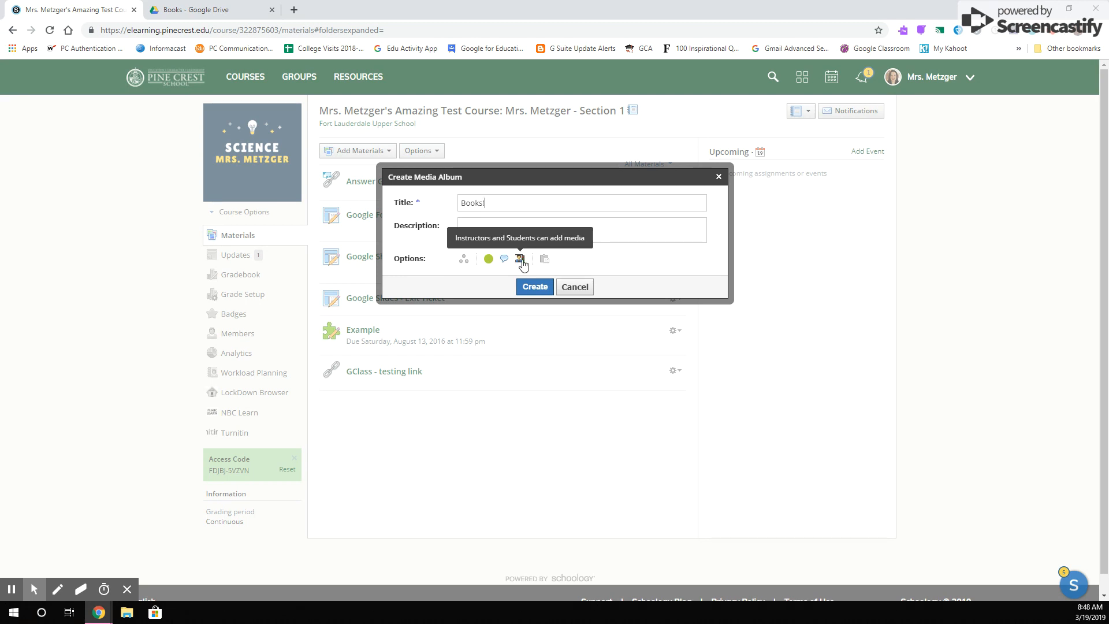
click(521, 260)
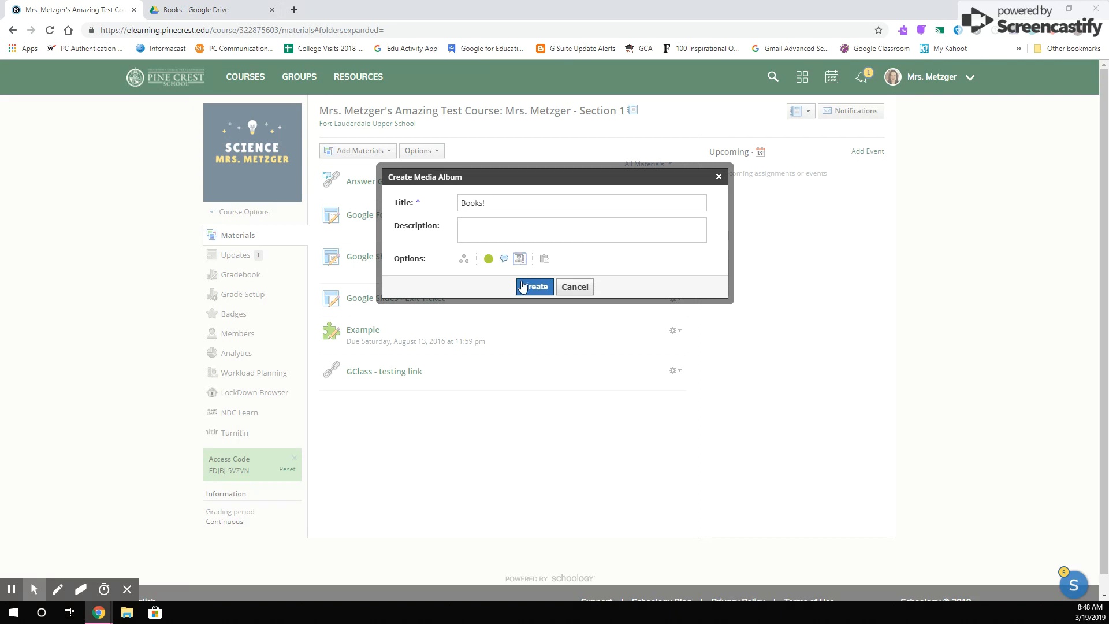
click(542, 289)
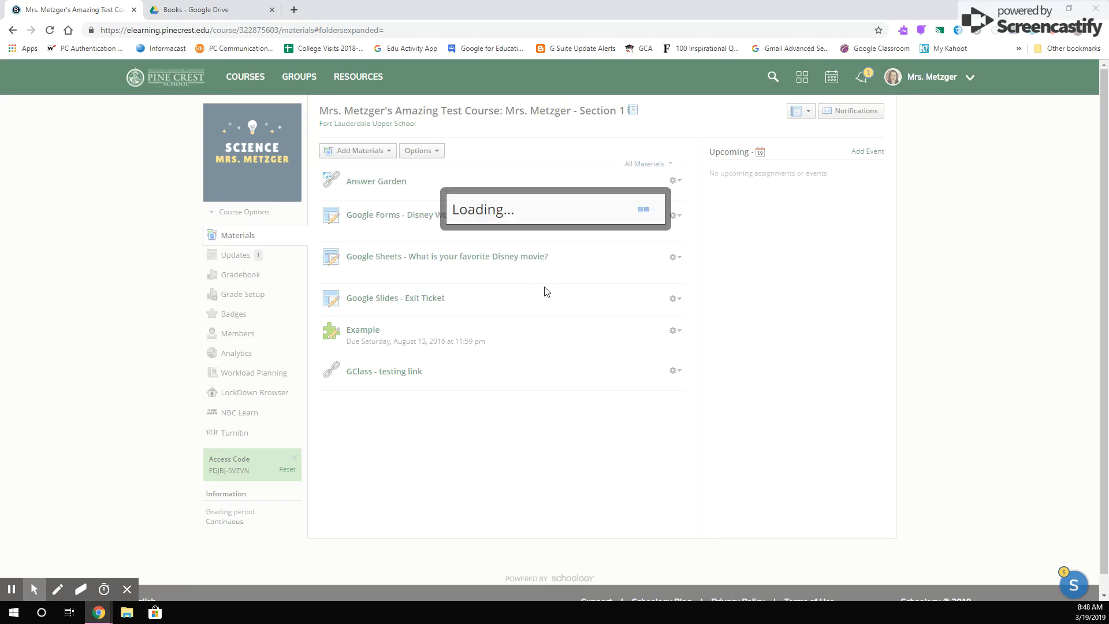
Step: Upload the books and bookworm images from the Desktop and add them to the new album
click(434, 233)
click(203, 167)
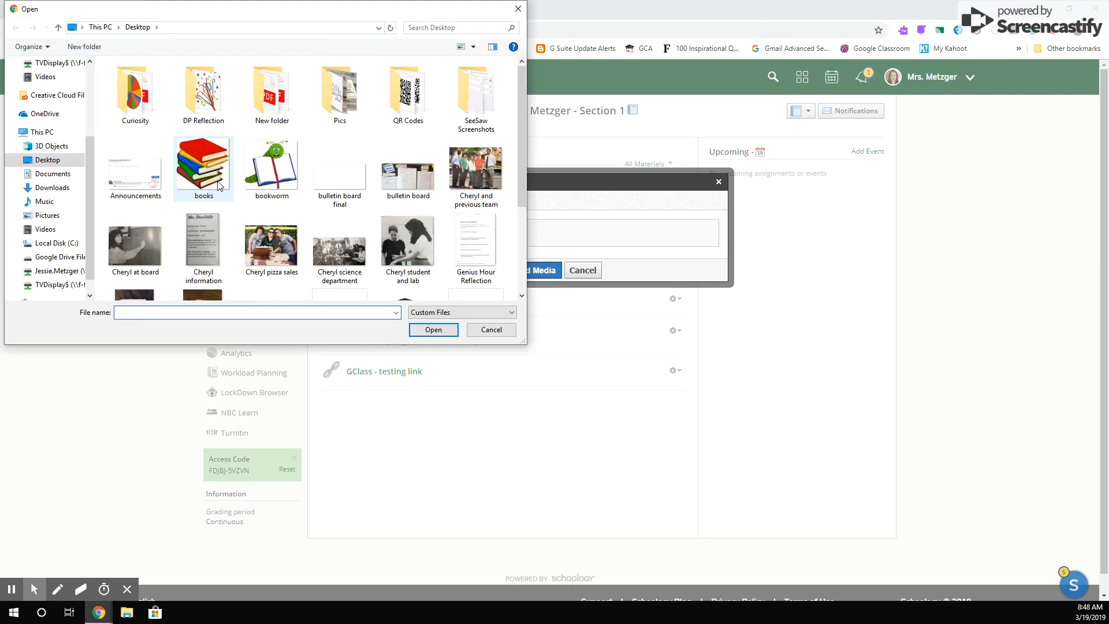
ctrl+click(277, 189)
click(434, 329)
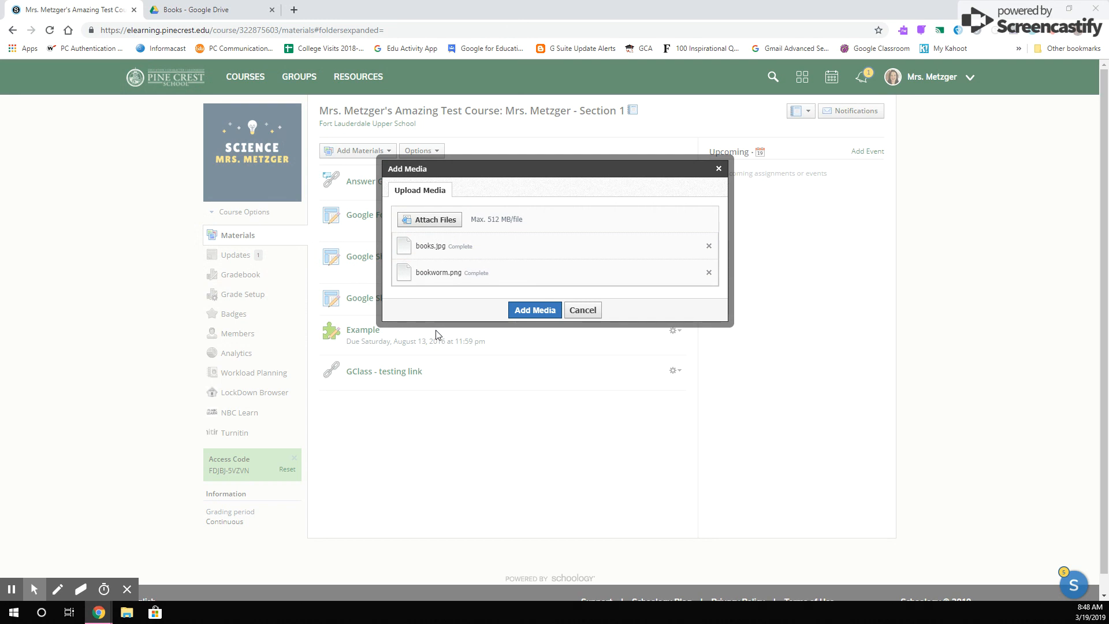
click(541, 311)
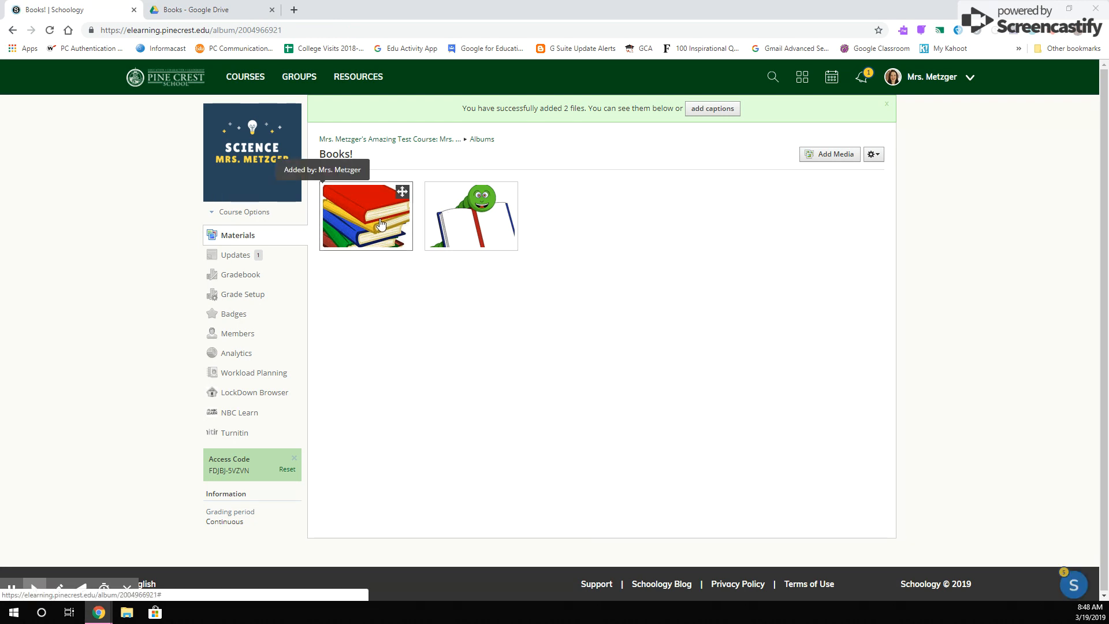
Step: Open the Books! album from the course materials and copy its web address
click(228, 257)
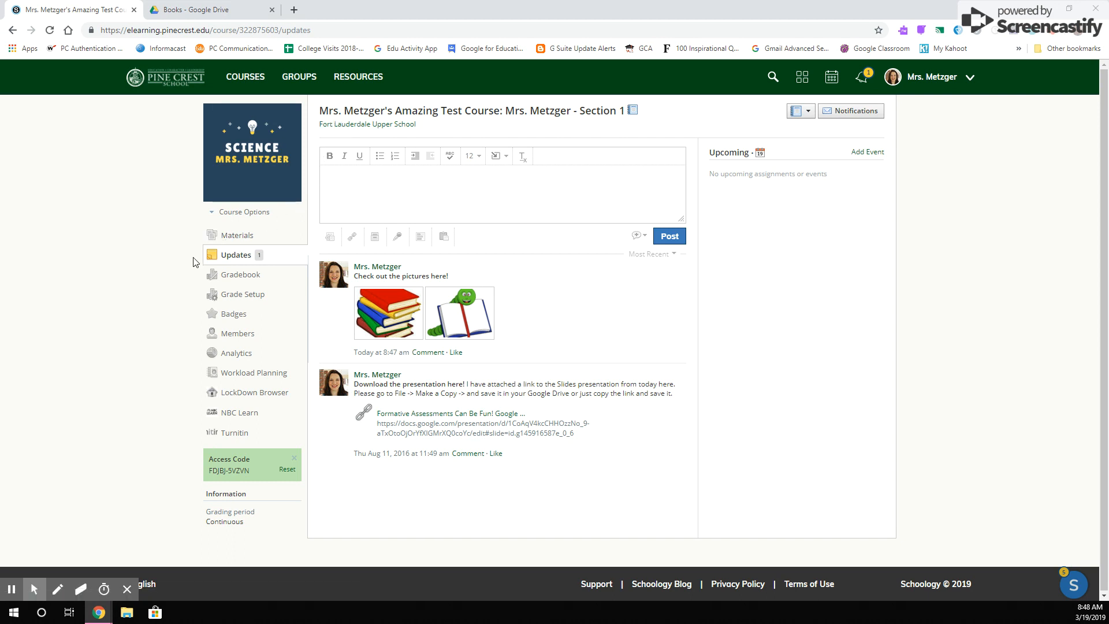
click(225, 239)
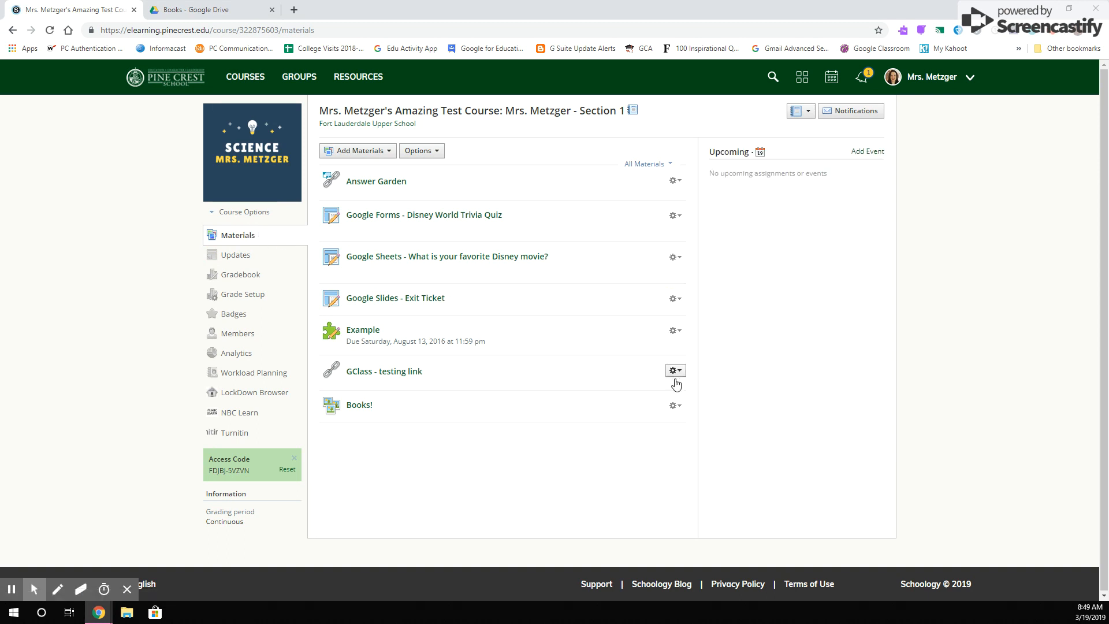
click(675, 406)
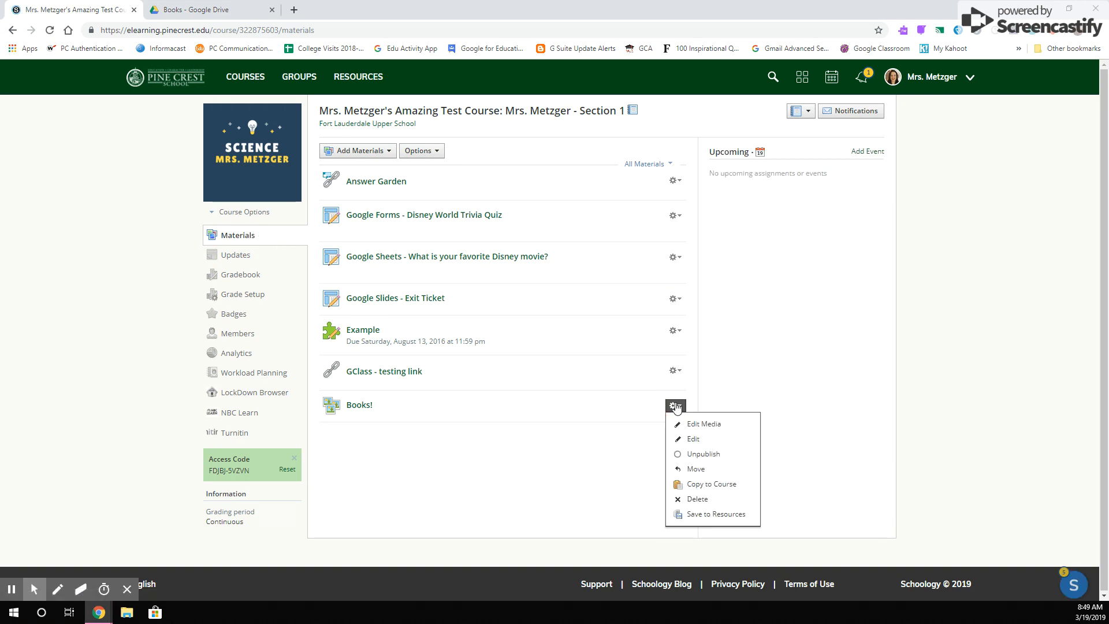
click(353, 405)
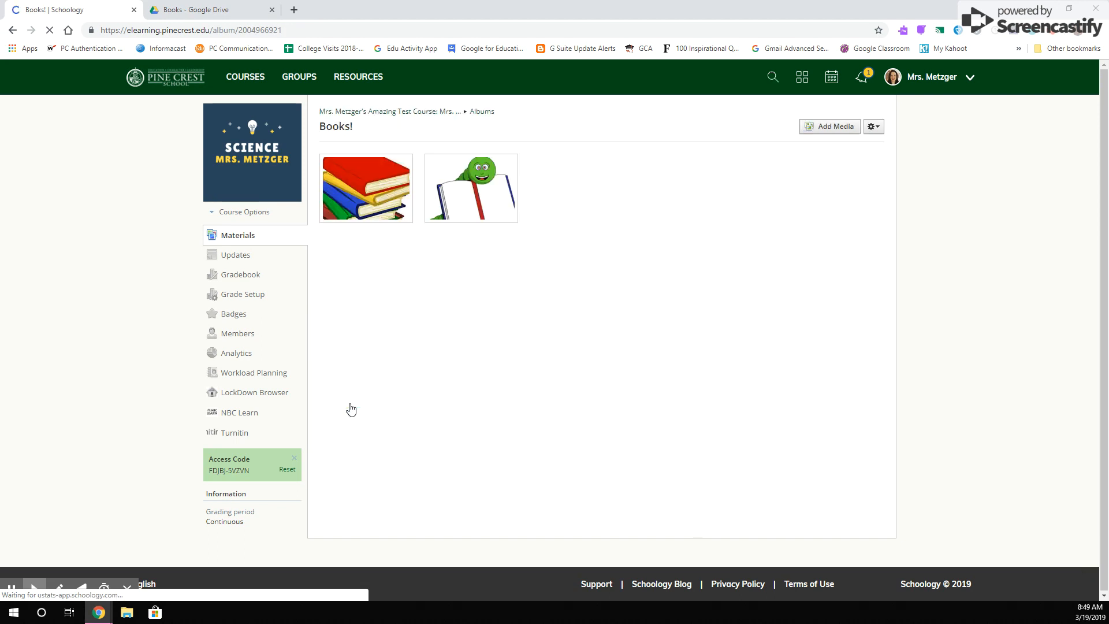
click(308, 30)
key(ctrl+c)
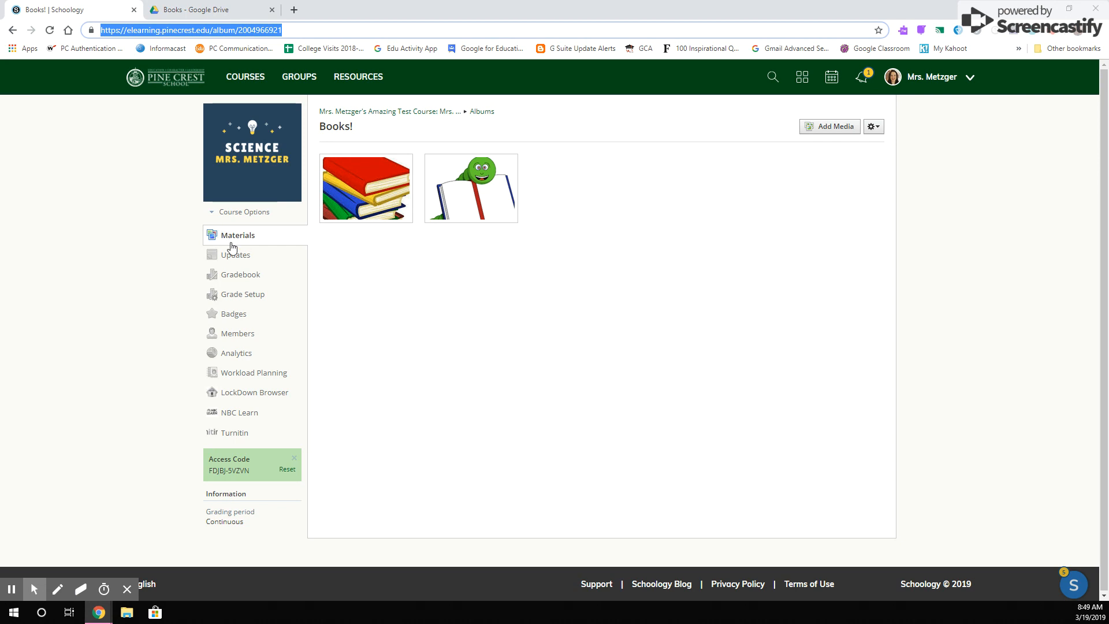
Step: Write a new course update in bold reading "Check out the new media album!"
click(230, 259)
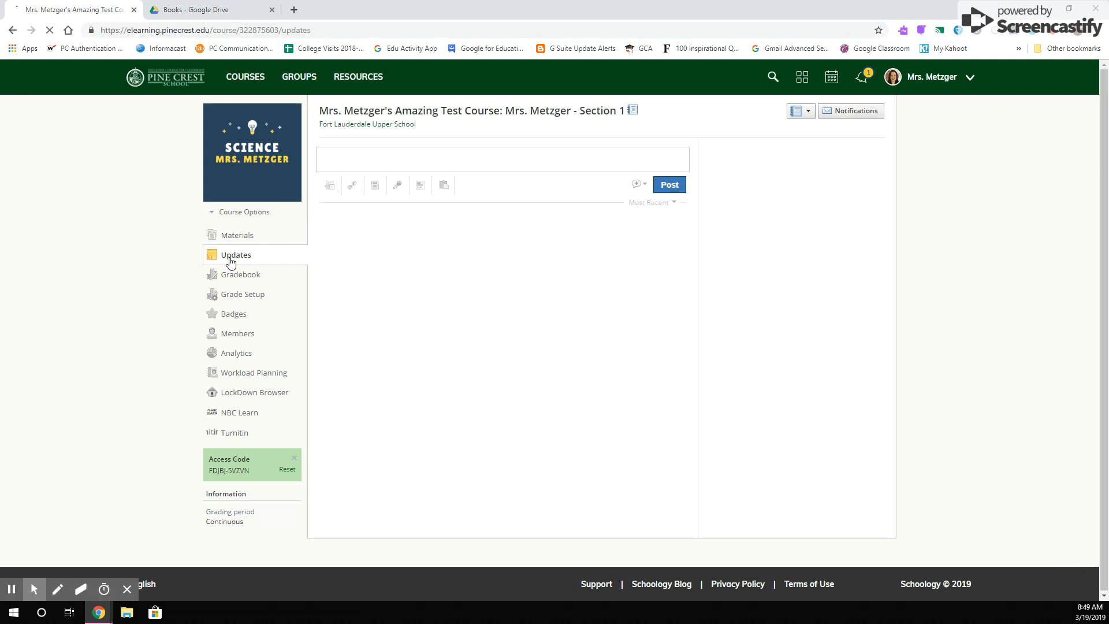
click(329, 156)
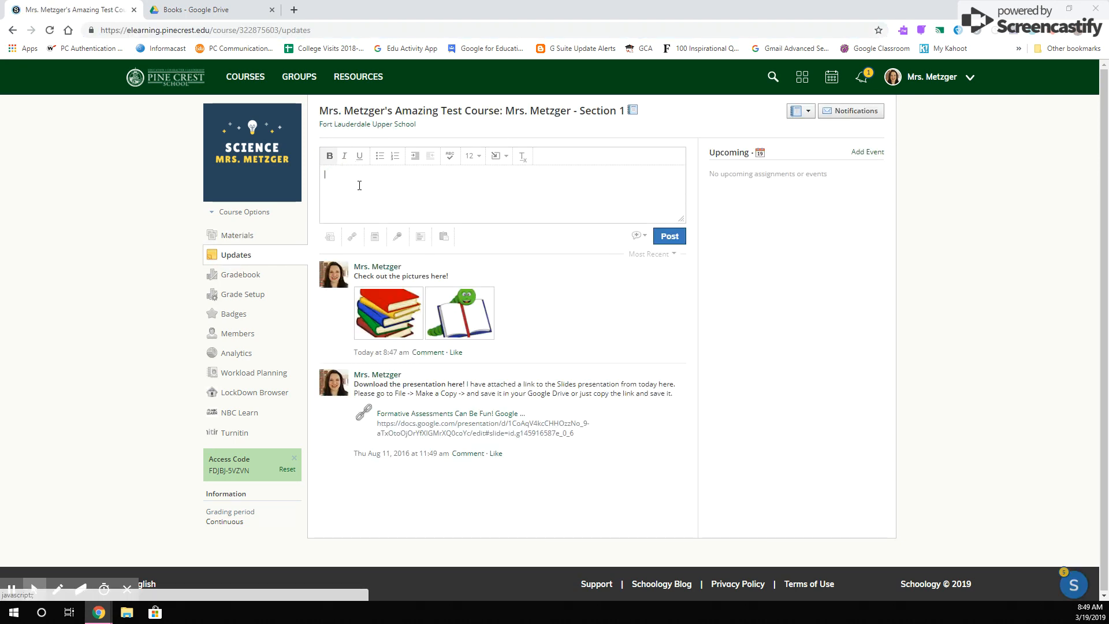
text(Check out the new media album!)
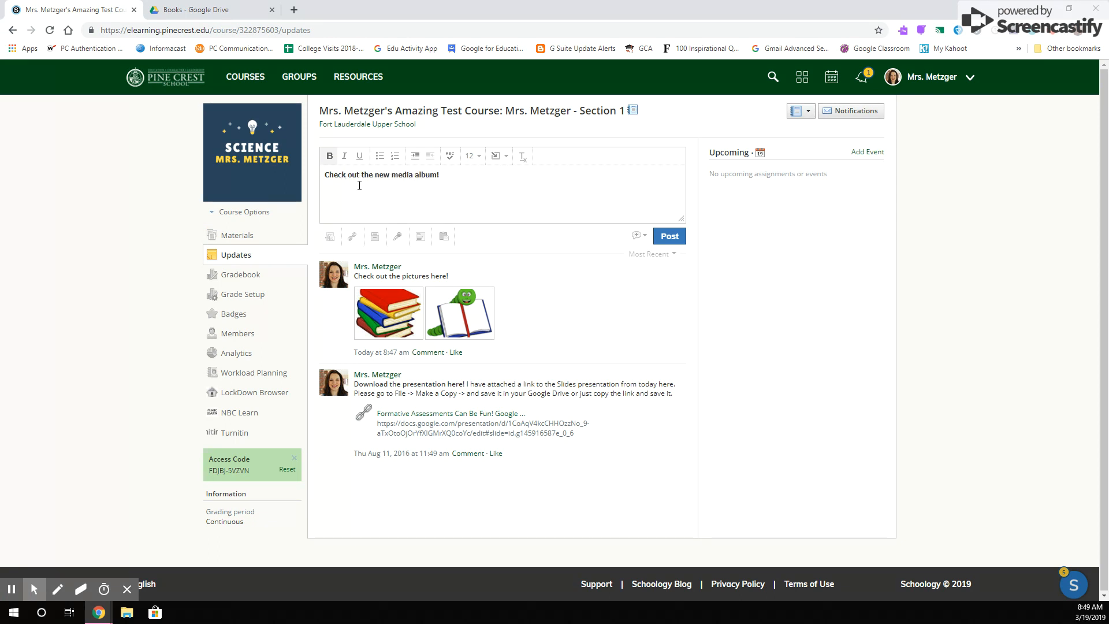
Step: Attach the copied album link to the update with the title "Books!" and post the update
click(353, 238)
click(573, 214)
key(ctrl+v)
click(574, 233)
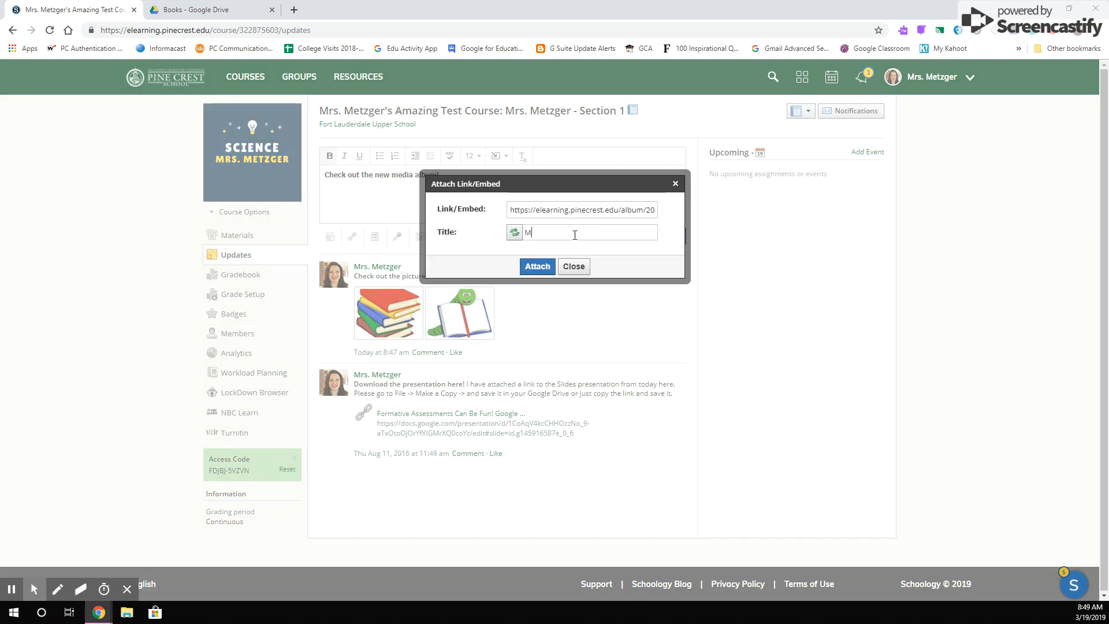
text(Books!)
click(545, 267)
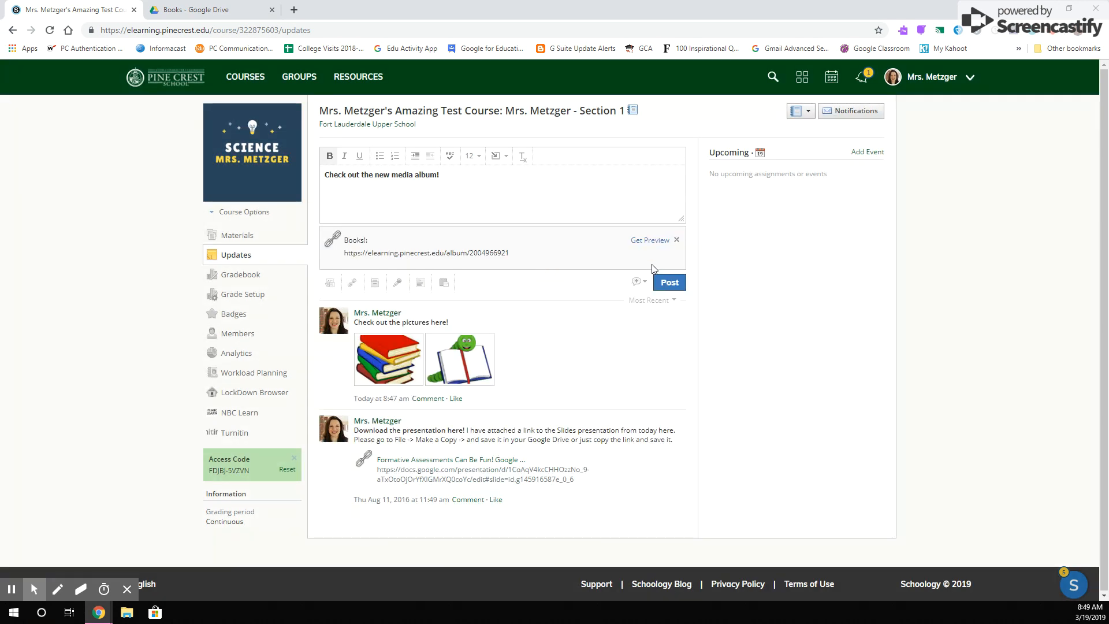
click(670, 284)
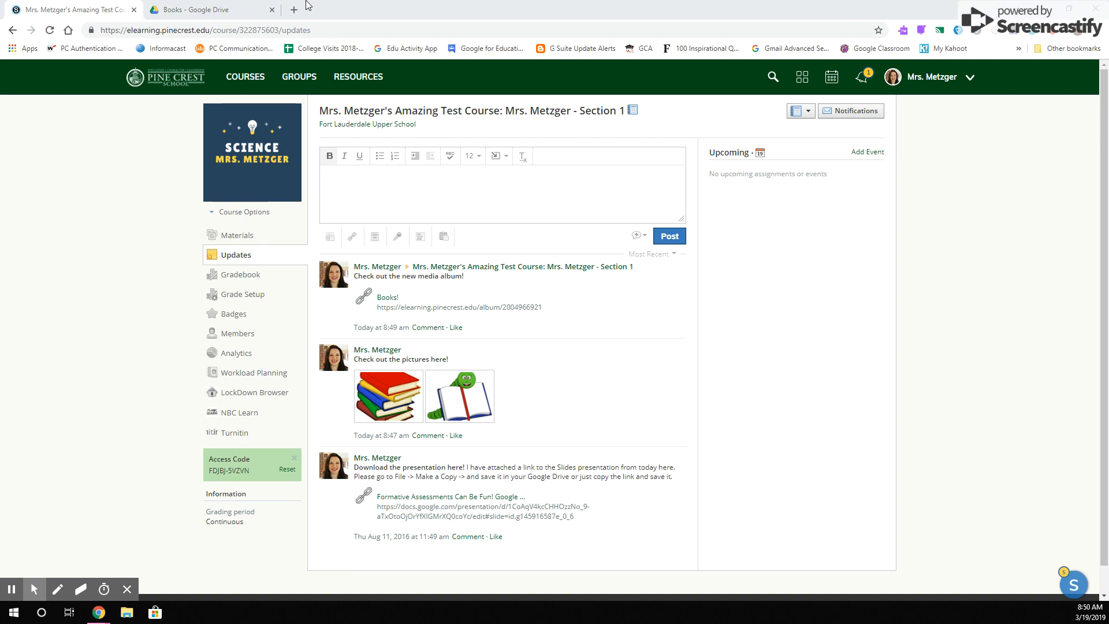
Step: Switch to the Books folder in Google Drive, show it in grid view, and turn on link sharing for the folder
click(211, 14)
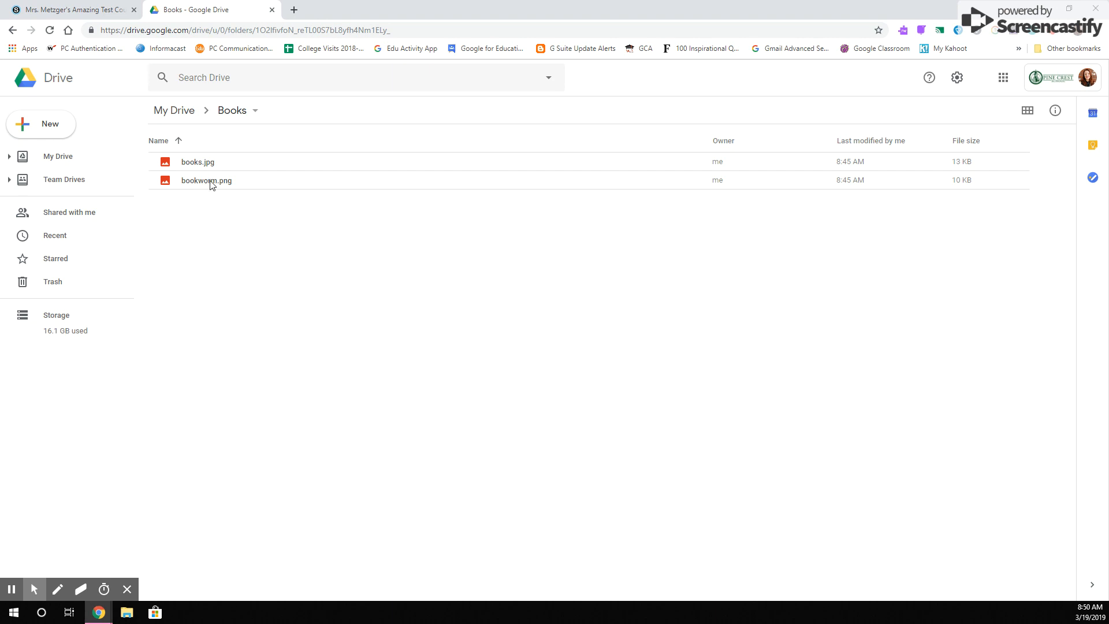
click(1027, 111)
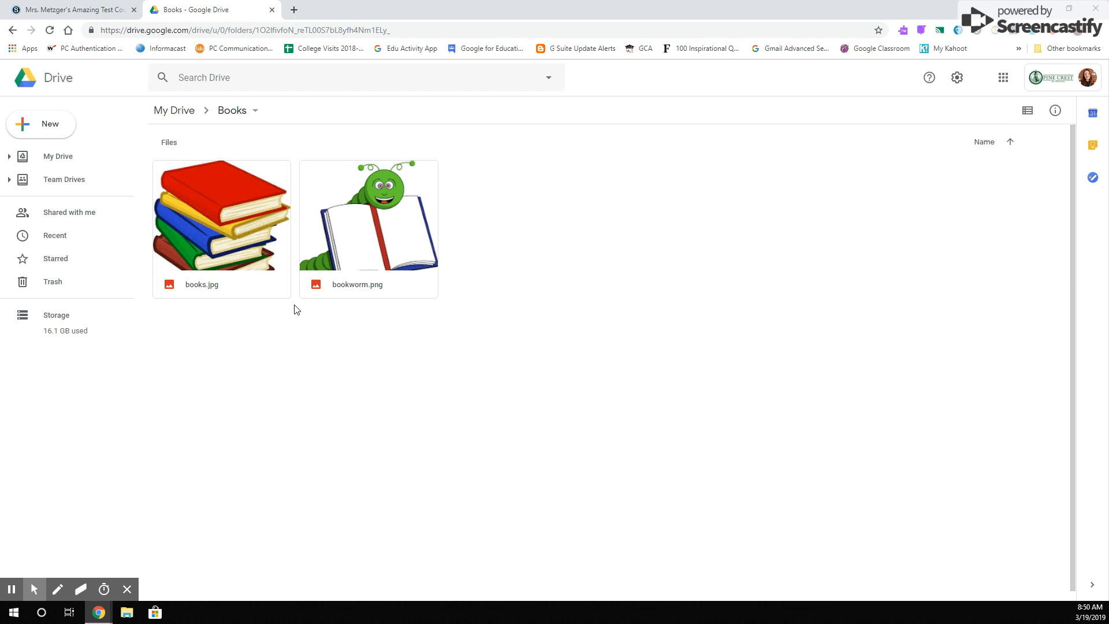
click(237, 112)
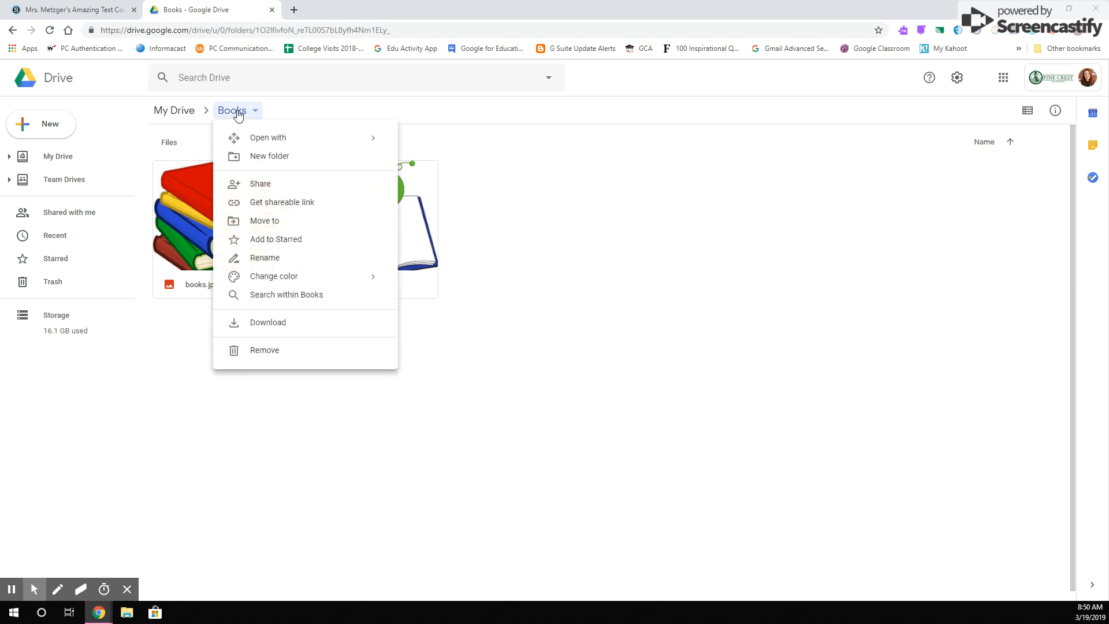
click(288, 204)
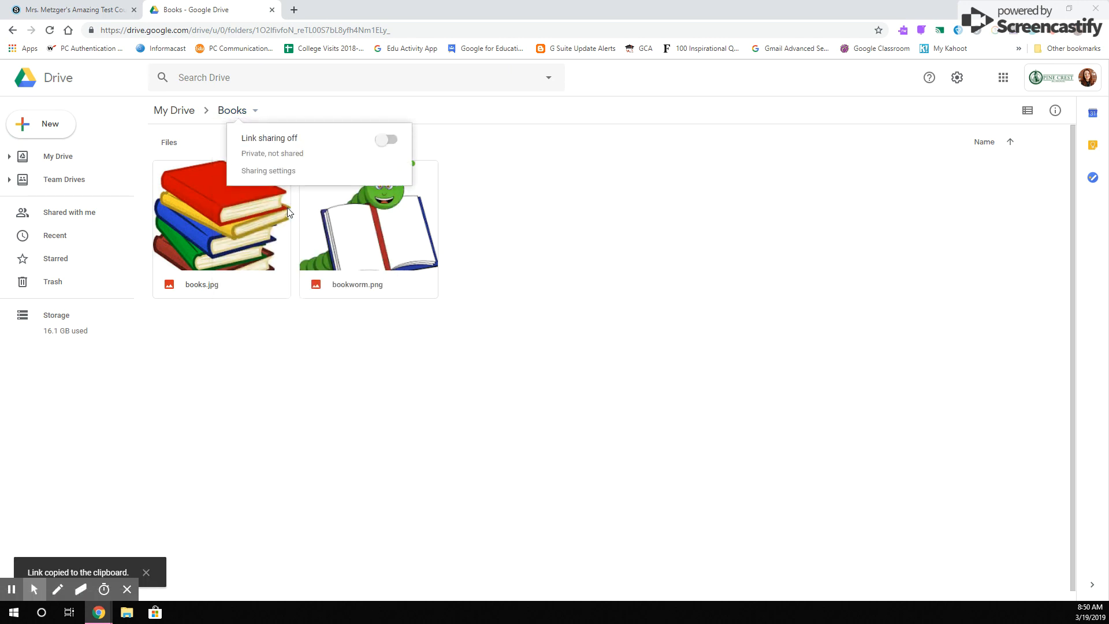
click(391, 141)
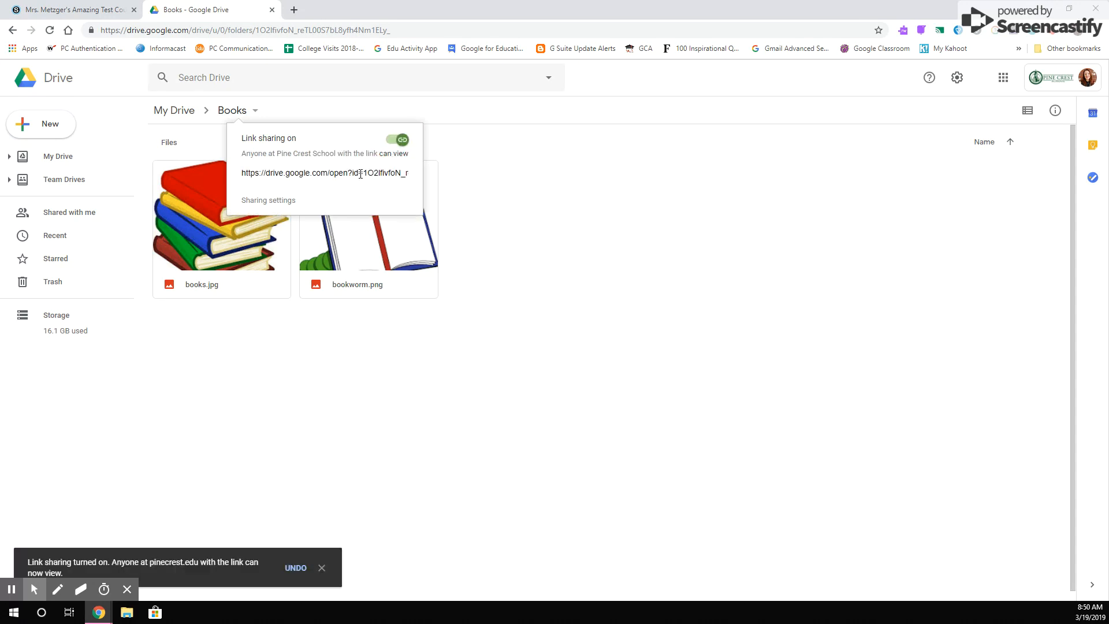
Step: Change the Books folder's link sharing to "On - Anyone with the link" and save it
click(269, 200)
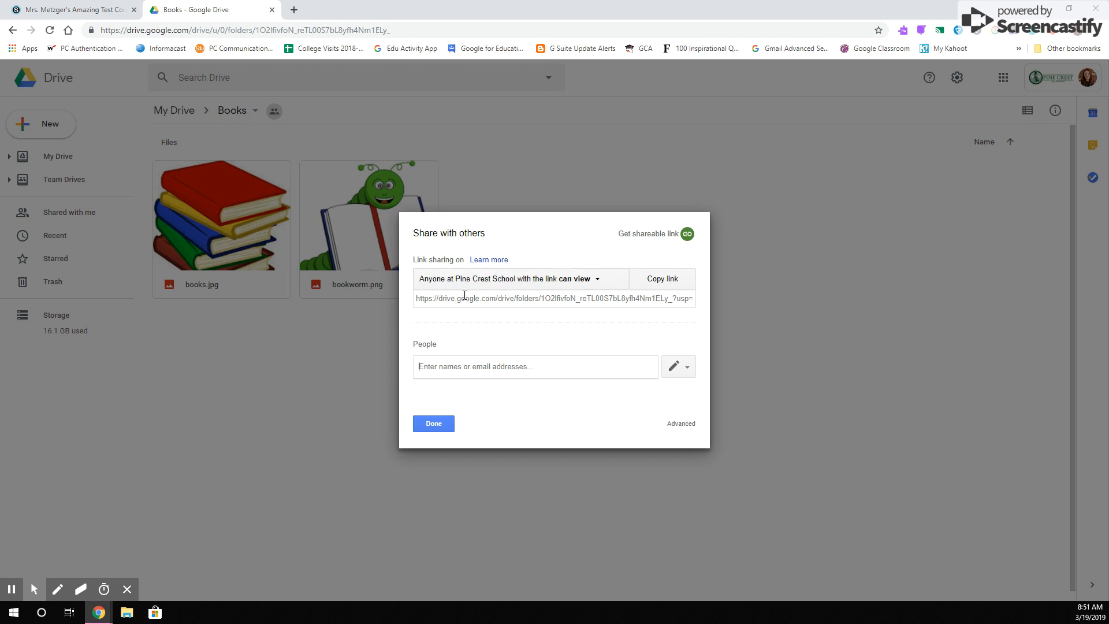
click(606, 280)
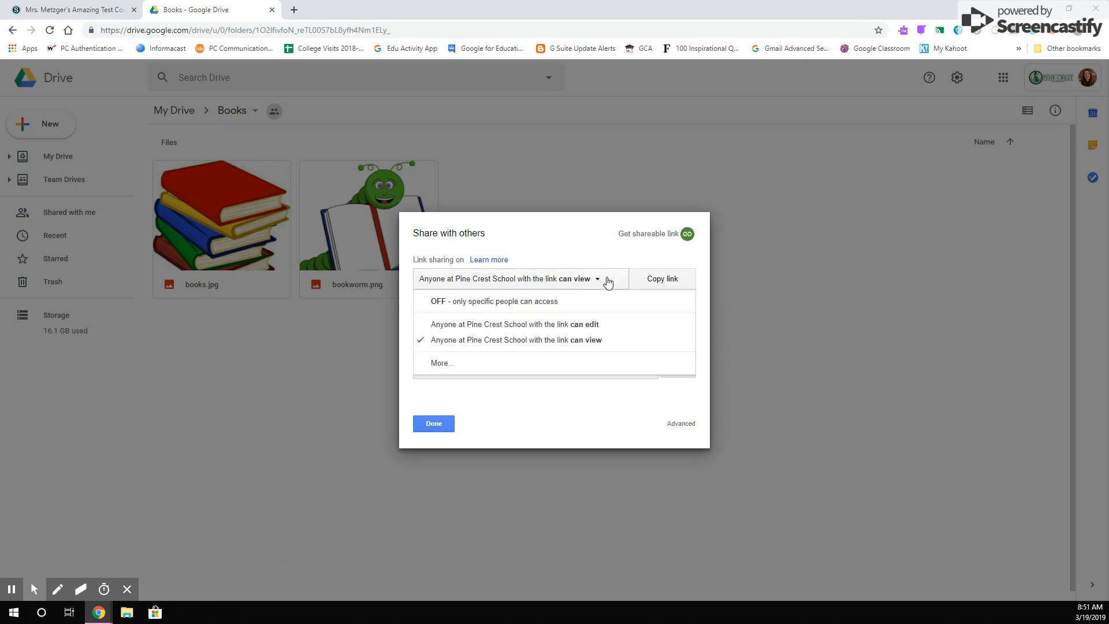
click(442, 363)
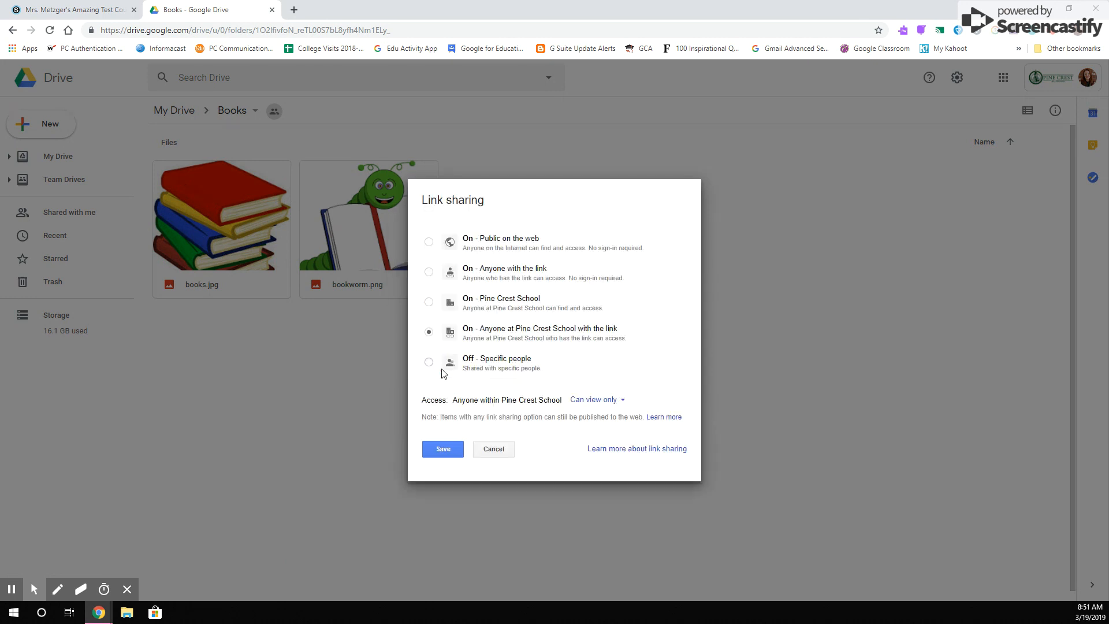
click(510, 275)
click(439, 453)
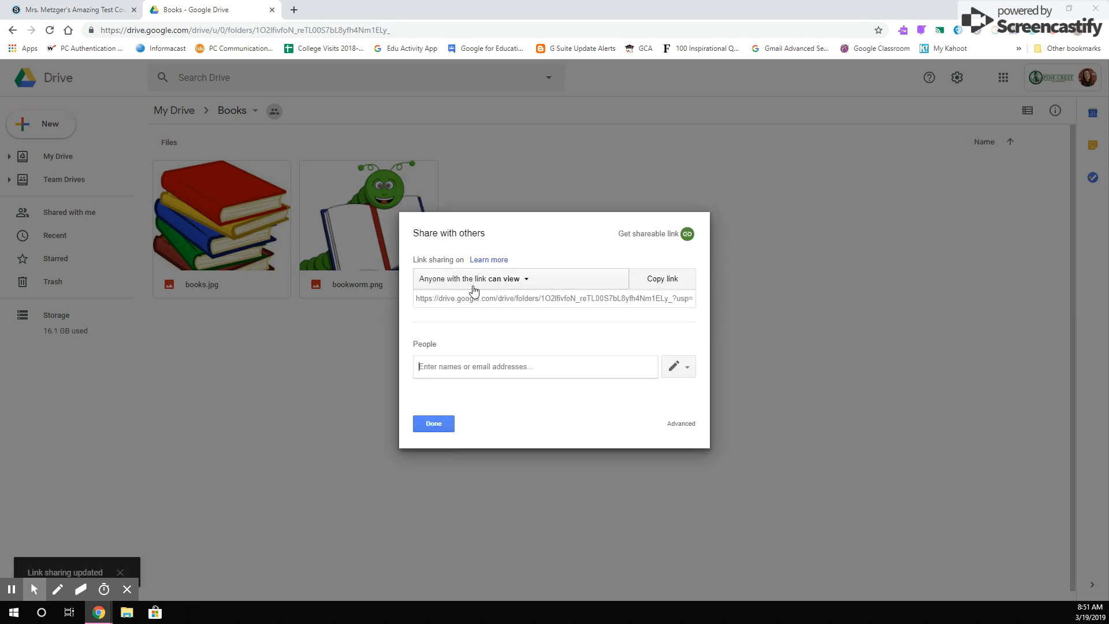
Step: Copy the Books folder's sharing link and close the sharing settings
click(473, 301)
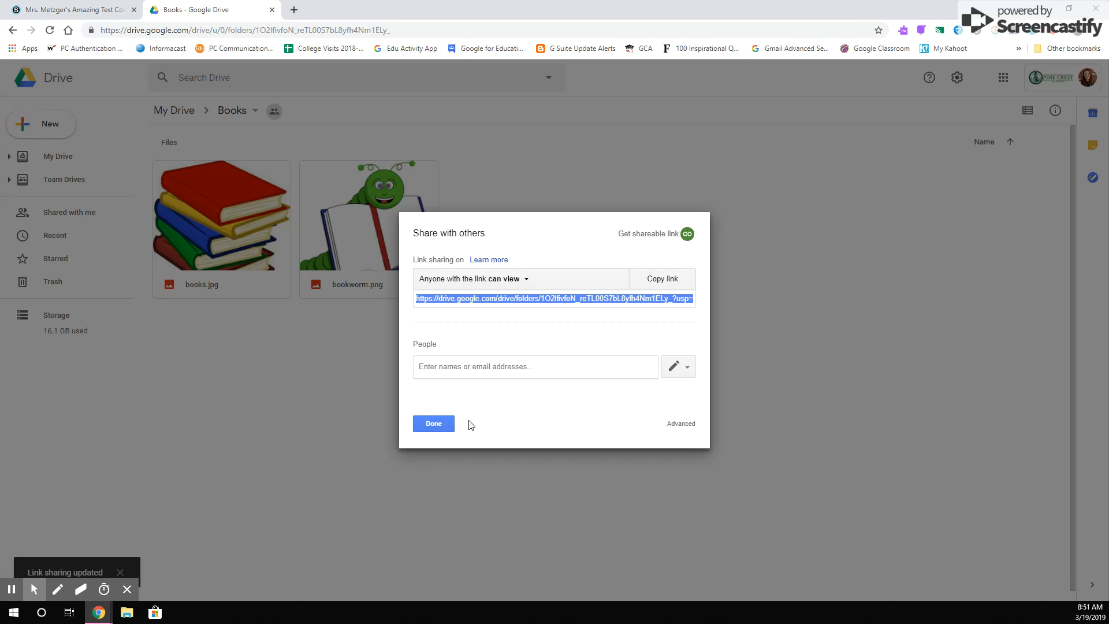
click(433, 425)
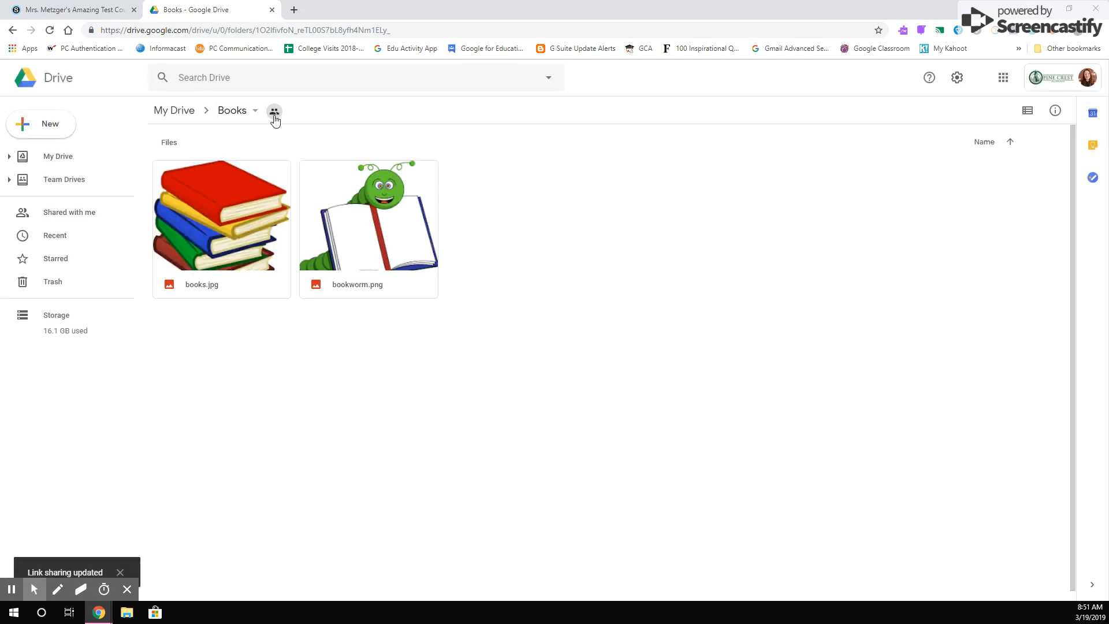
mouse_move(278, 121)
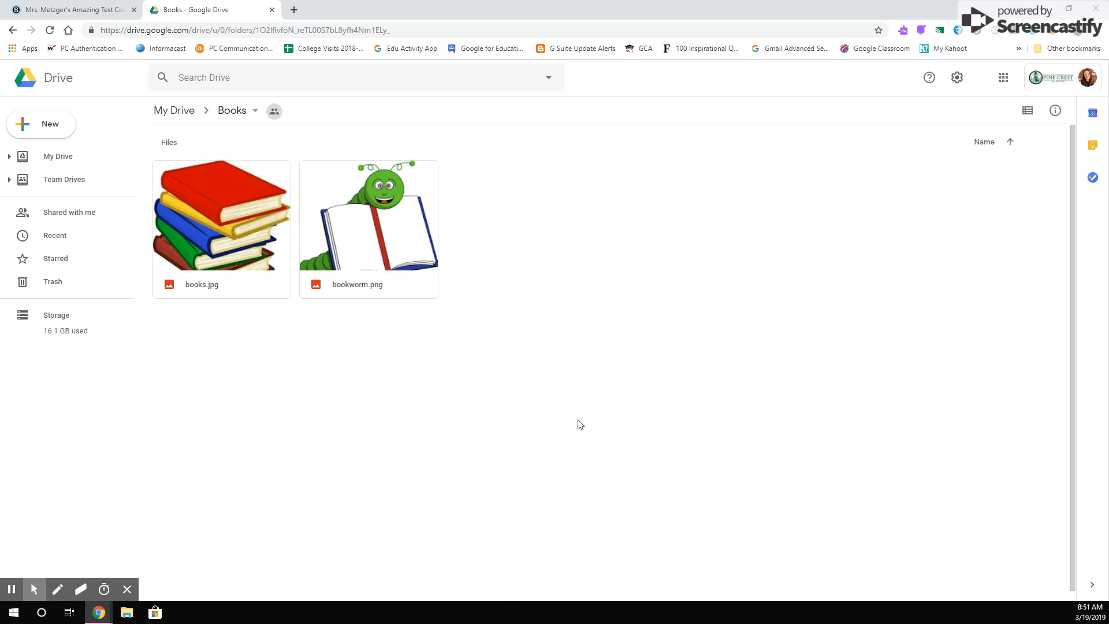
Step: Switch to the Schoology course updates and write a new update in bold reading "Check out the new pics!"
click(86, 10)
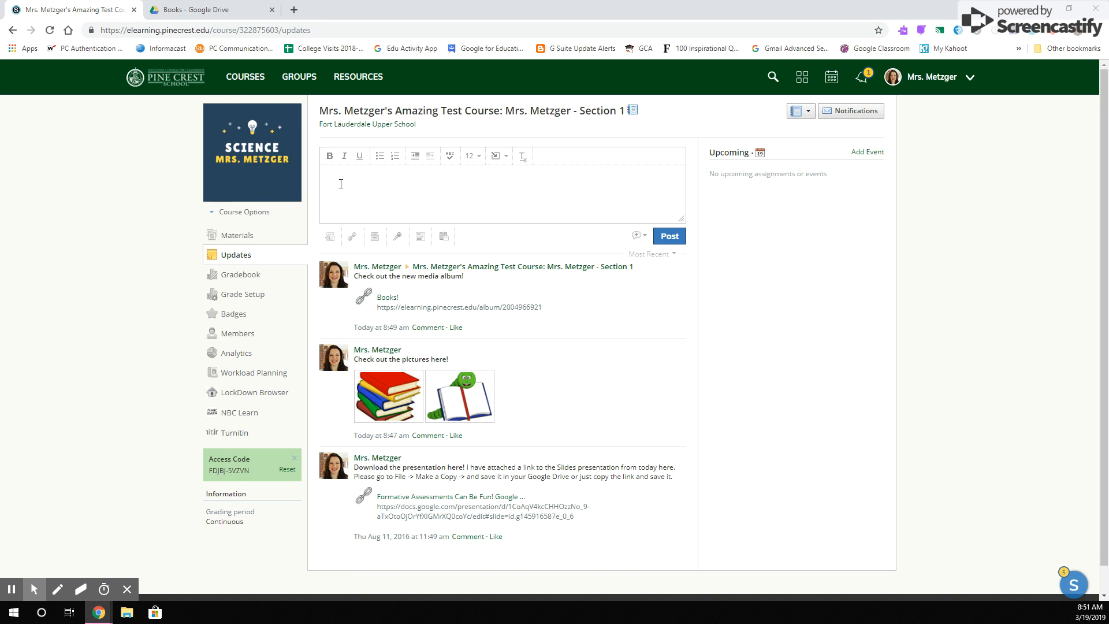
click(341, 184)
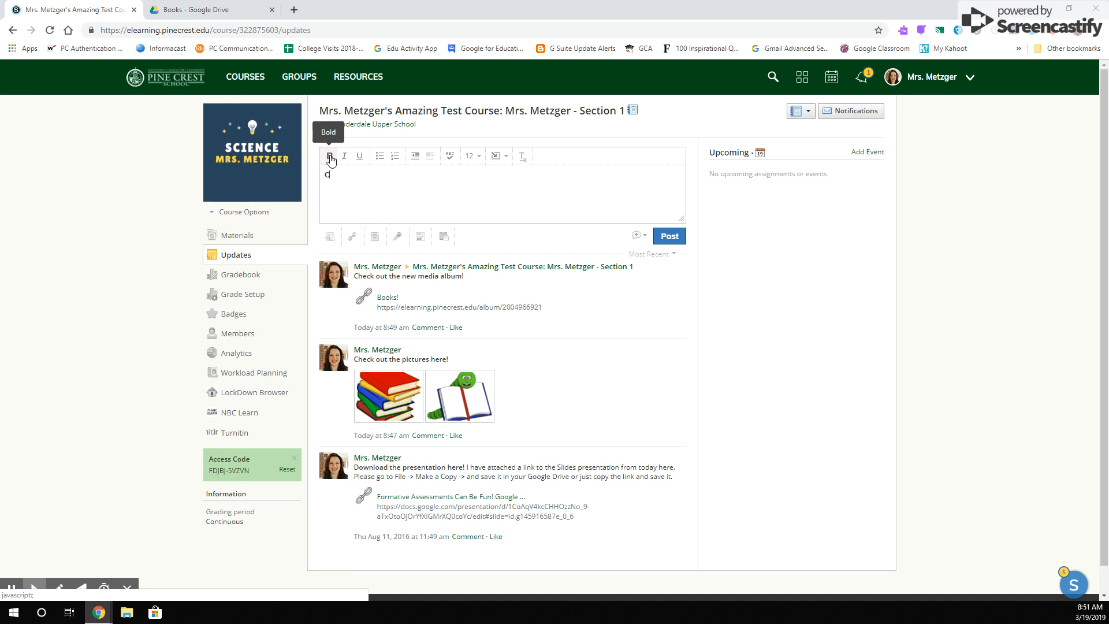
text(Check out the new pics!)
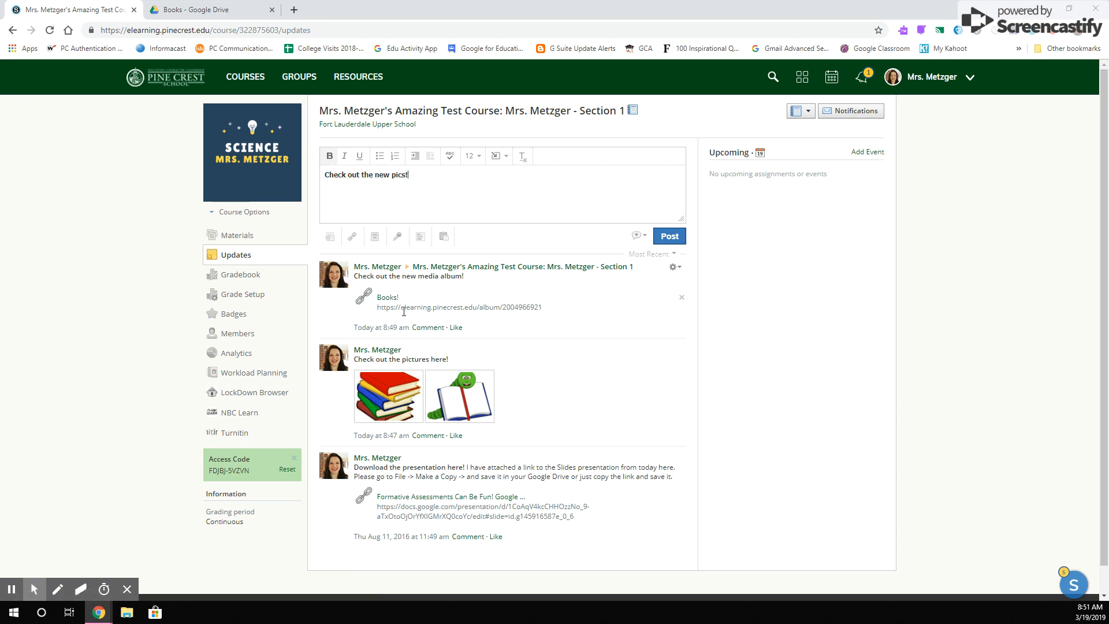
Step: Attach the copied folder link to the update with the title "Books Google Drive Folder" and post the update
click(352, 236)
click(541, 212)
key(ctrl+v)
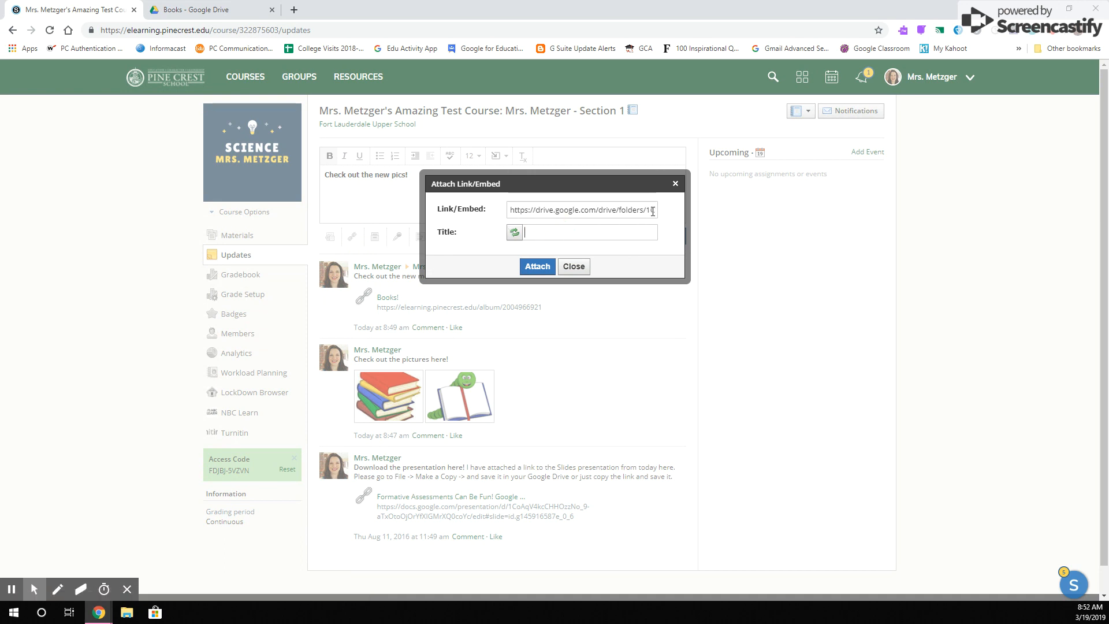
text(Books Google Drive Folder)
click(537, 266)
click(667, 282)
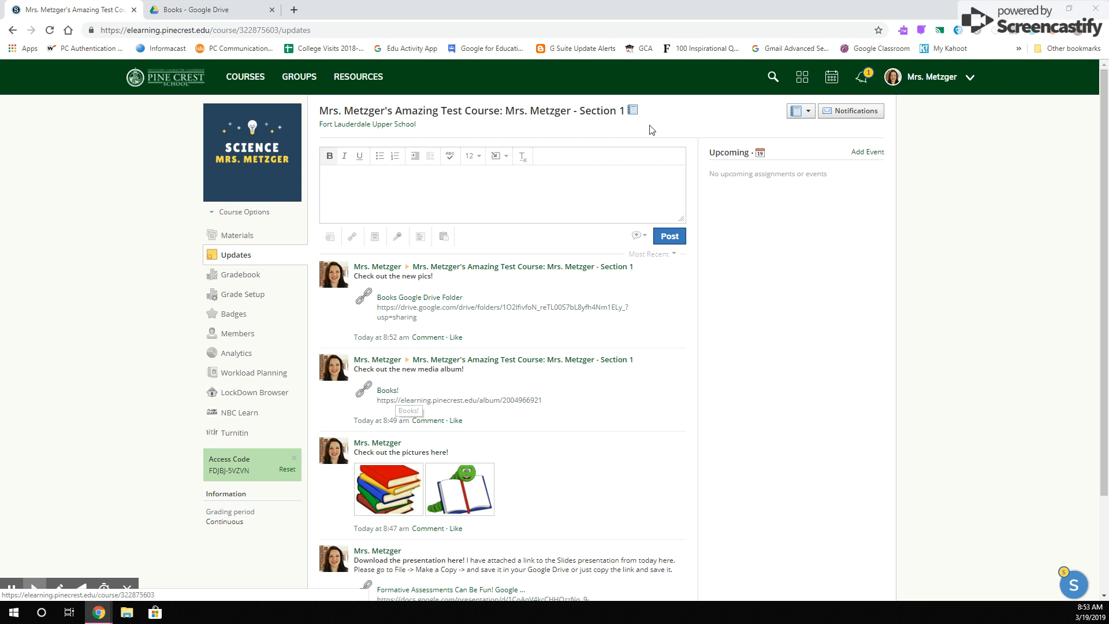
Step: Review the Books folder's available actions in Google Drive and return to the Schoology course updates
click(219, 11)
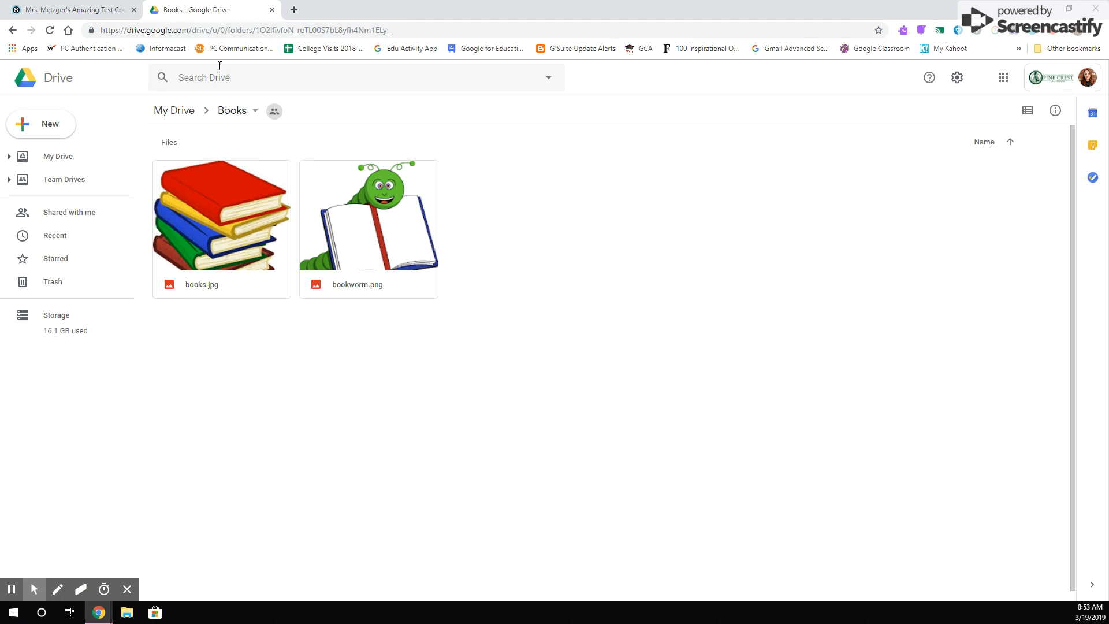
click(253, 115)
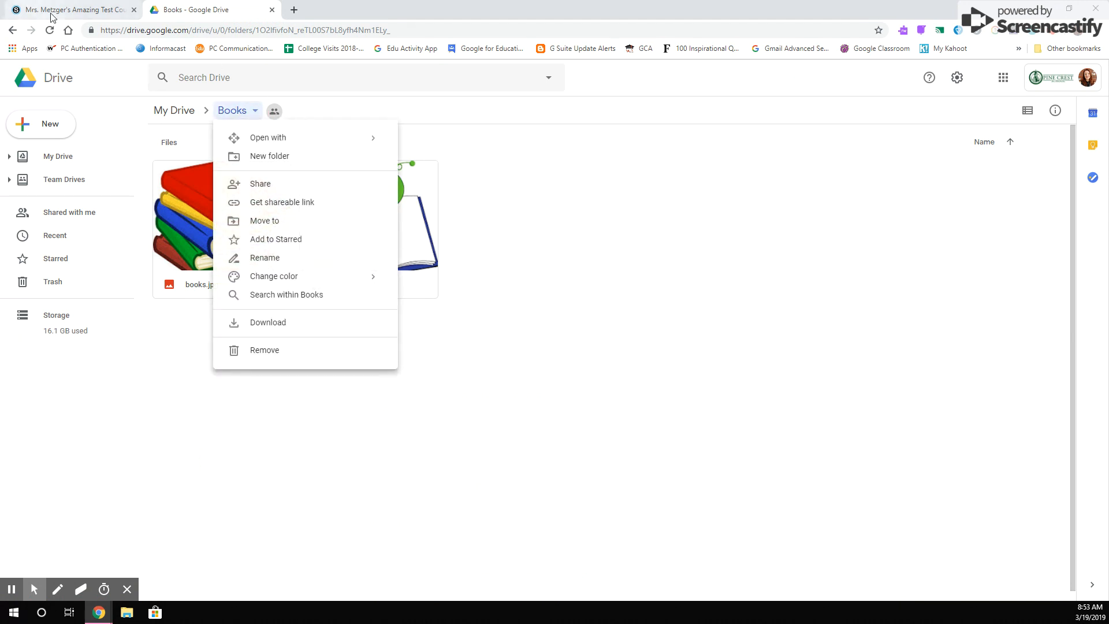
click(51, 16)
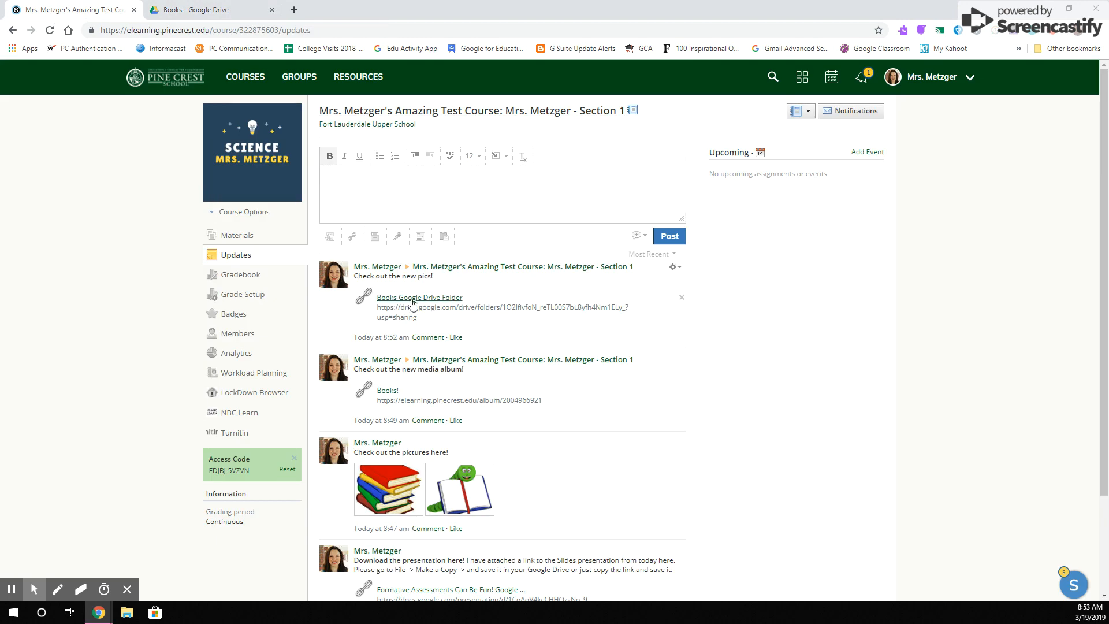